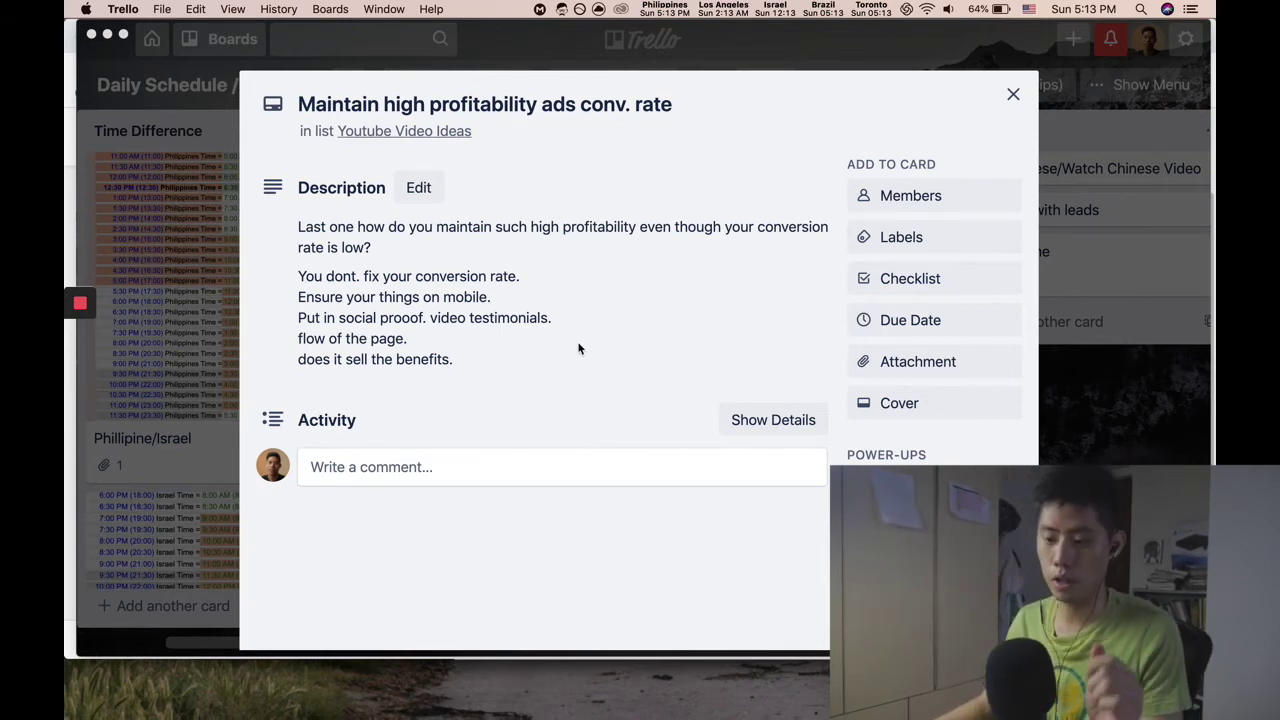
Add a dashed divider after the last fix, then the first tier line '>$100, >0.7%'
left_click(506, 374)
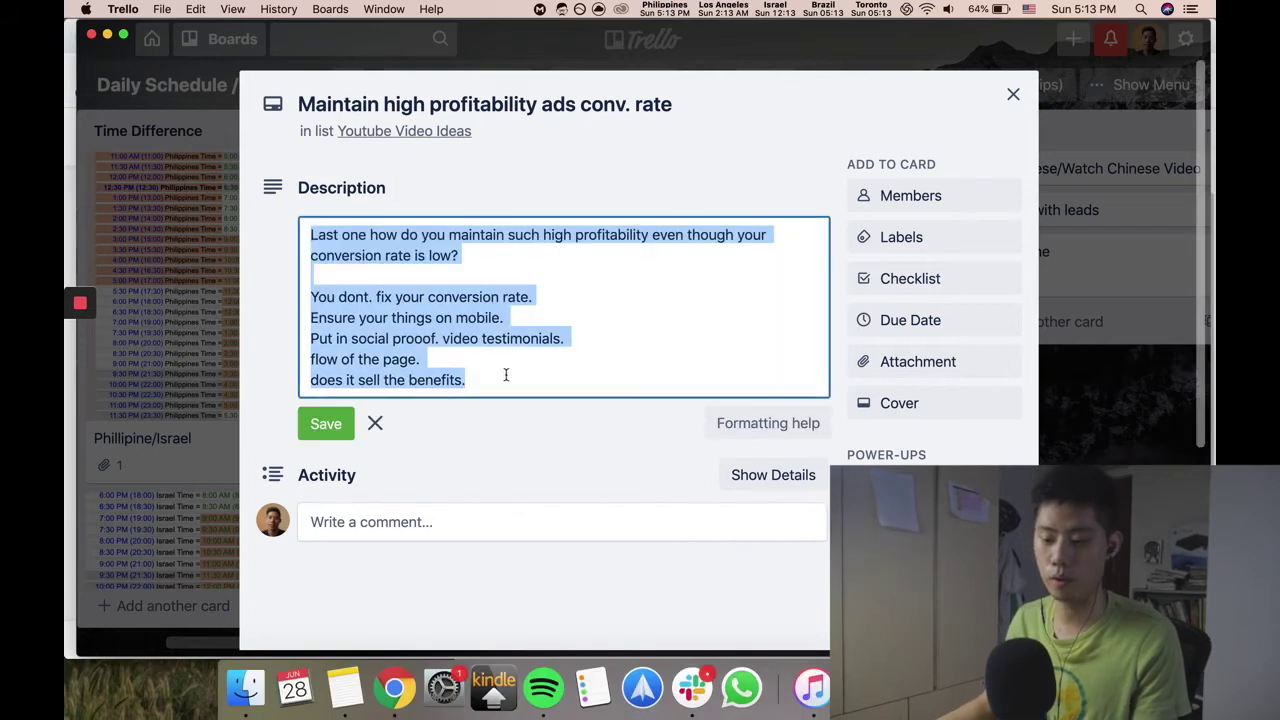
left_click(506, 374)
key("Return")
key("Return")
type("-----")
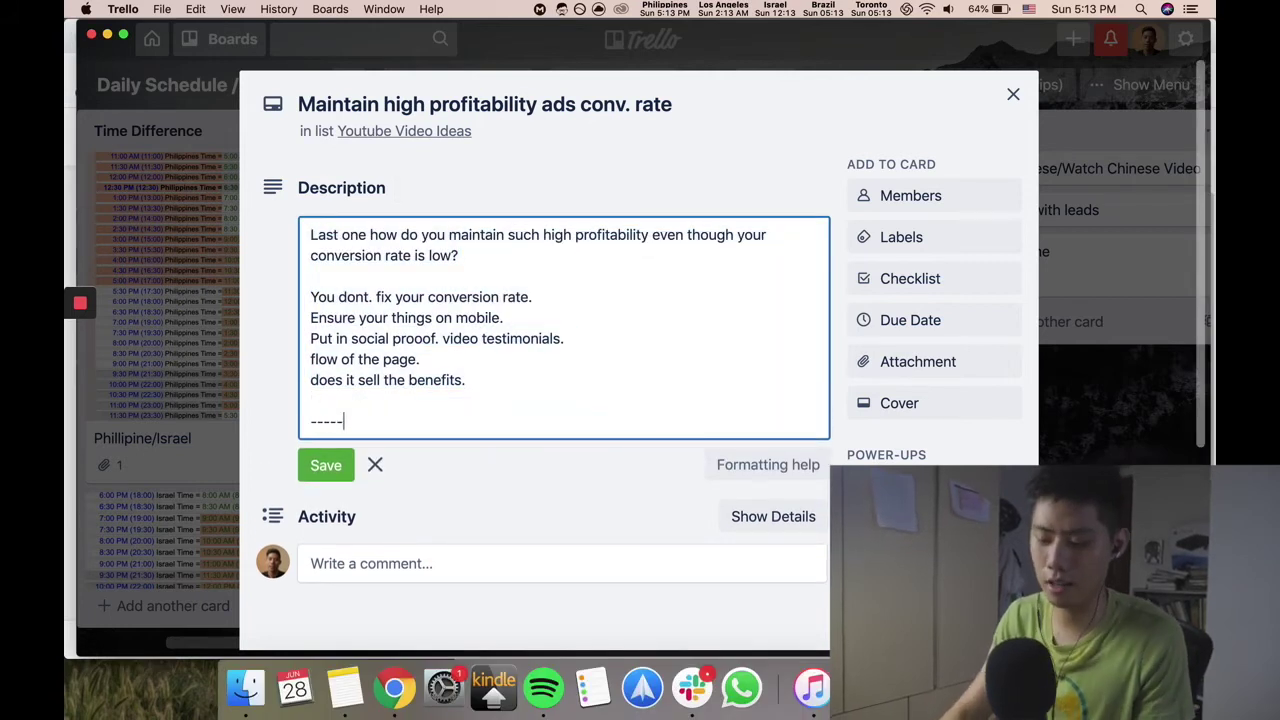
type("-----")
key("Return")
key("Return")
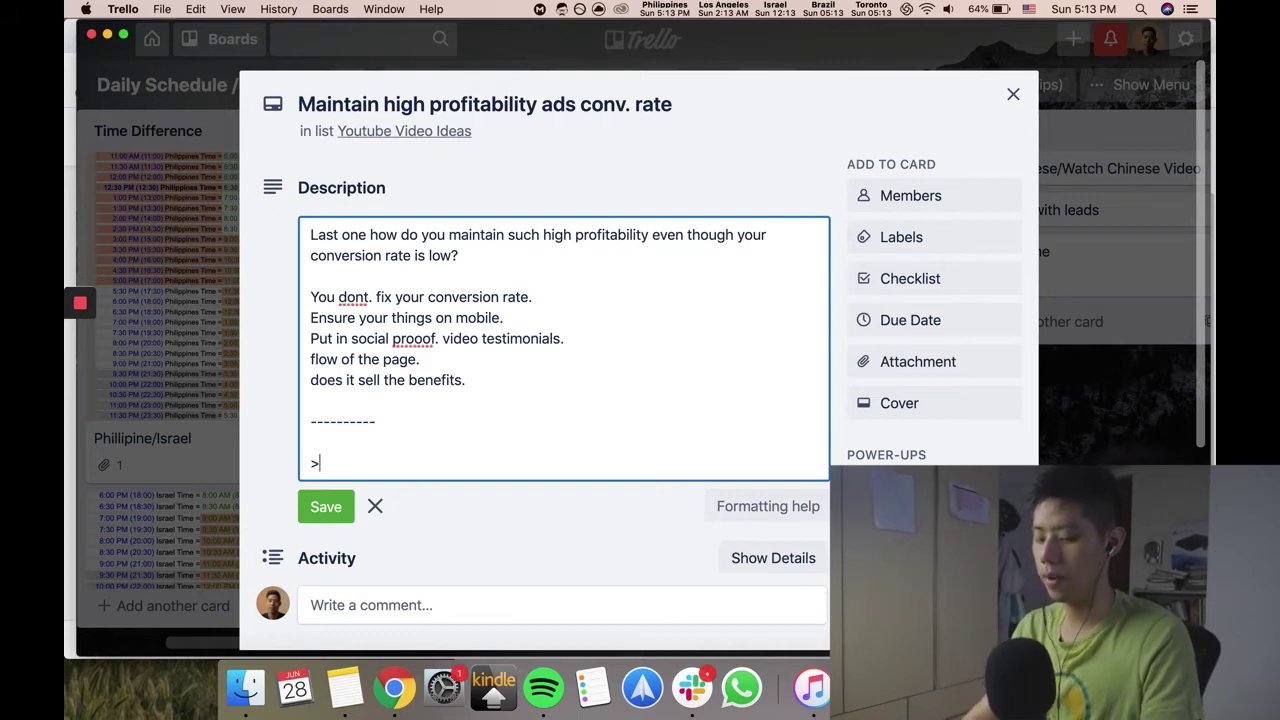
type(">$100,")
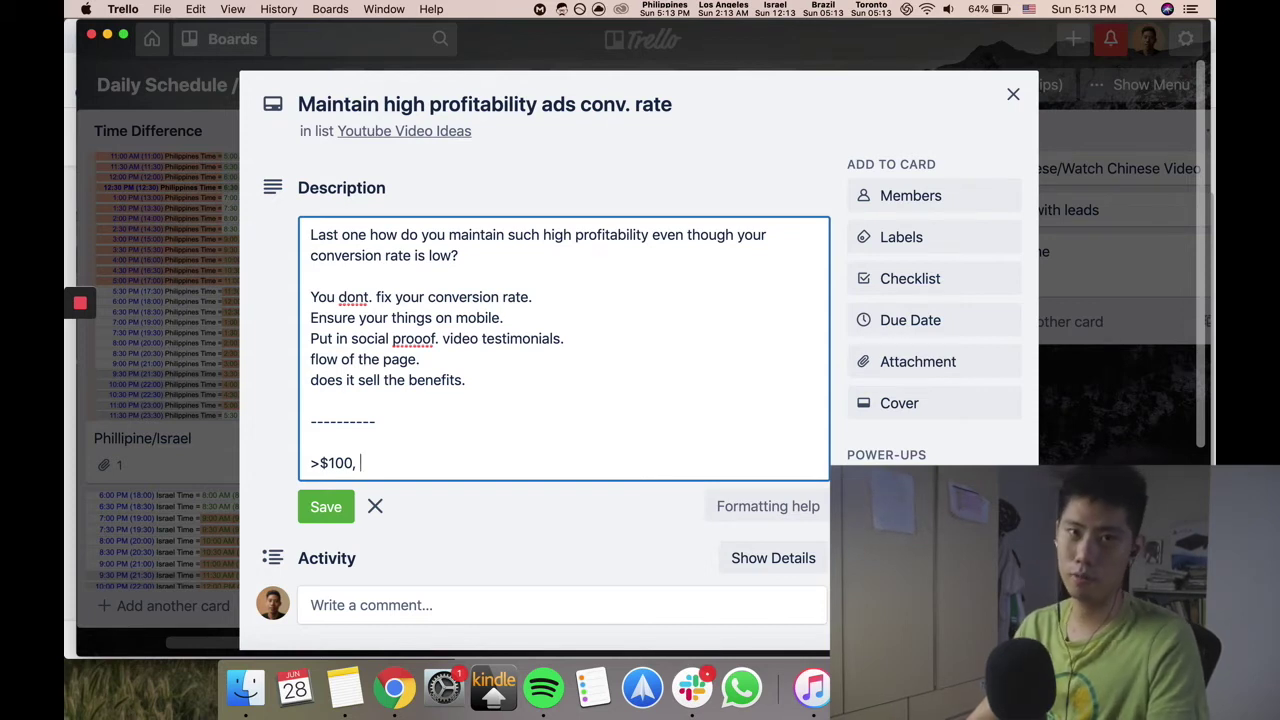
type(".6")
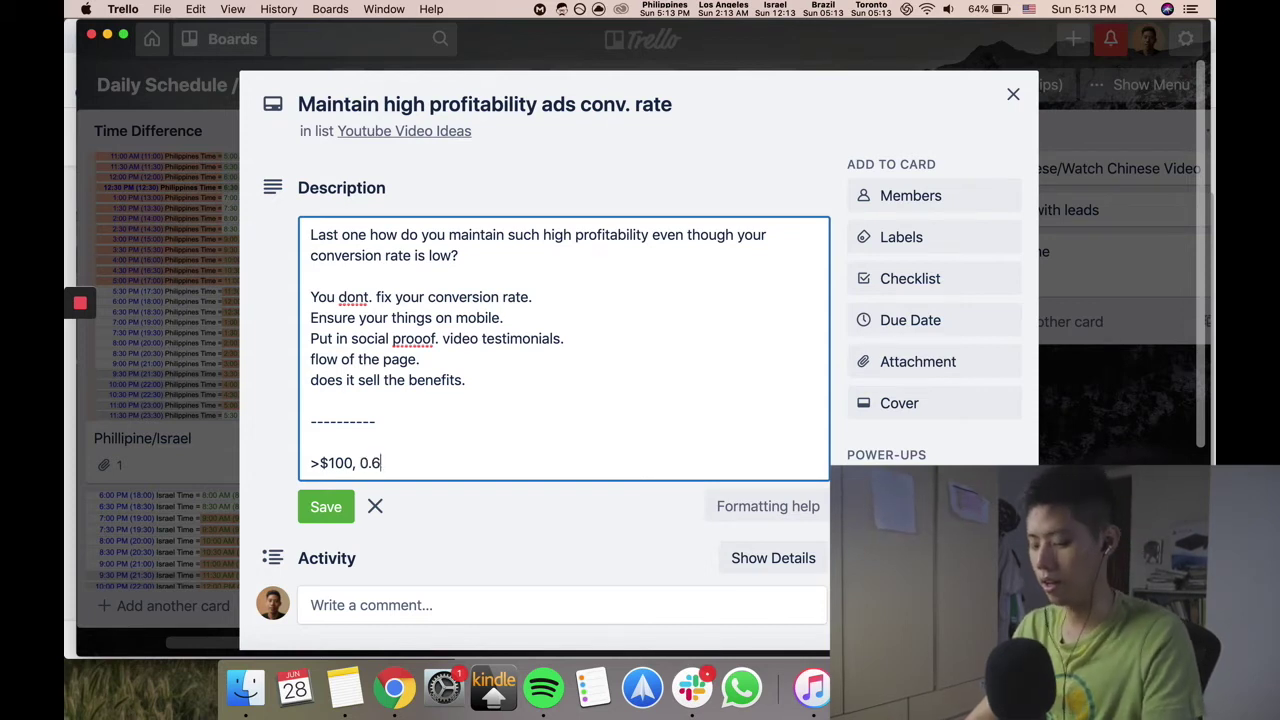
key("BackSpace")
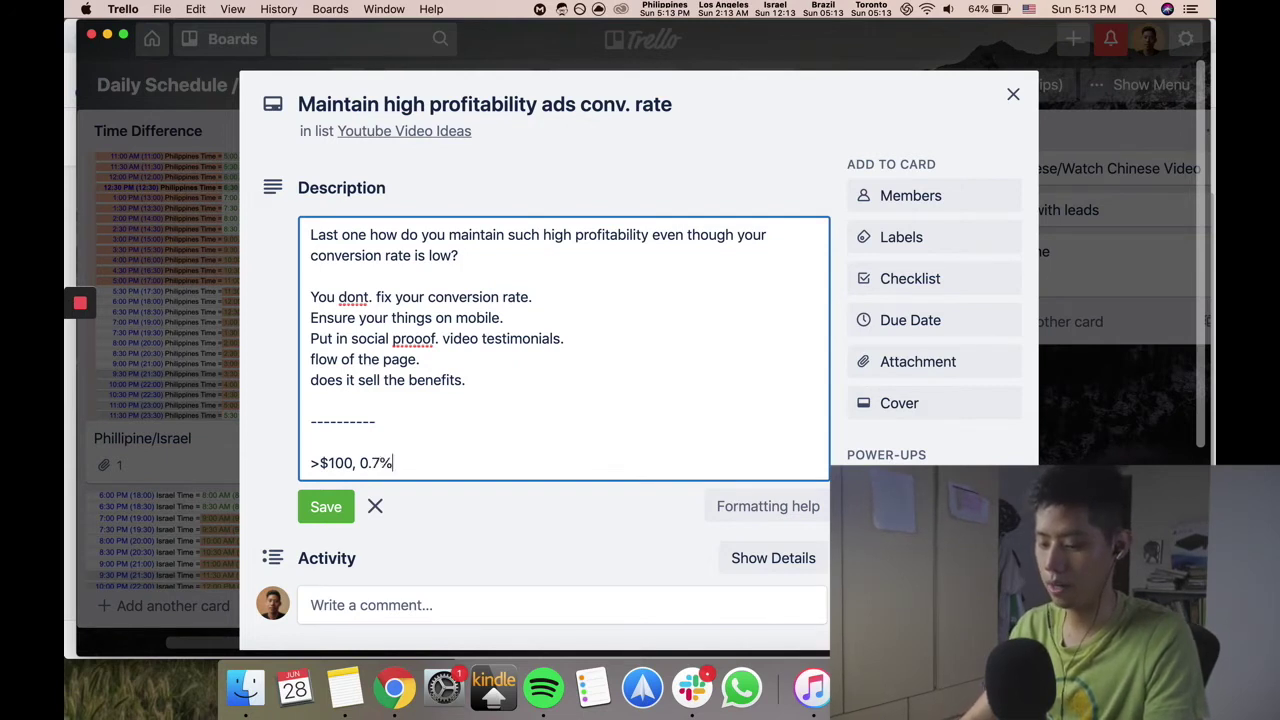
key("BackSpace")
key("BackSpace")
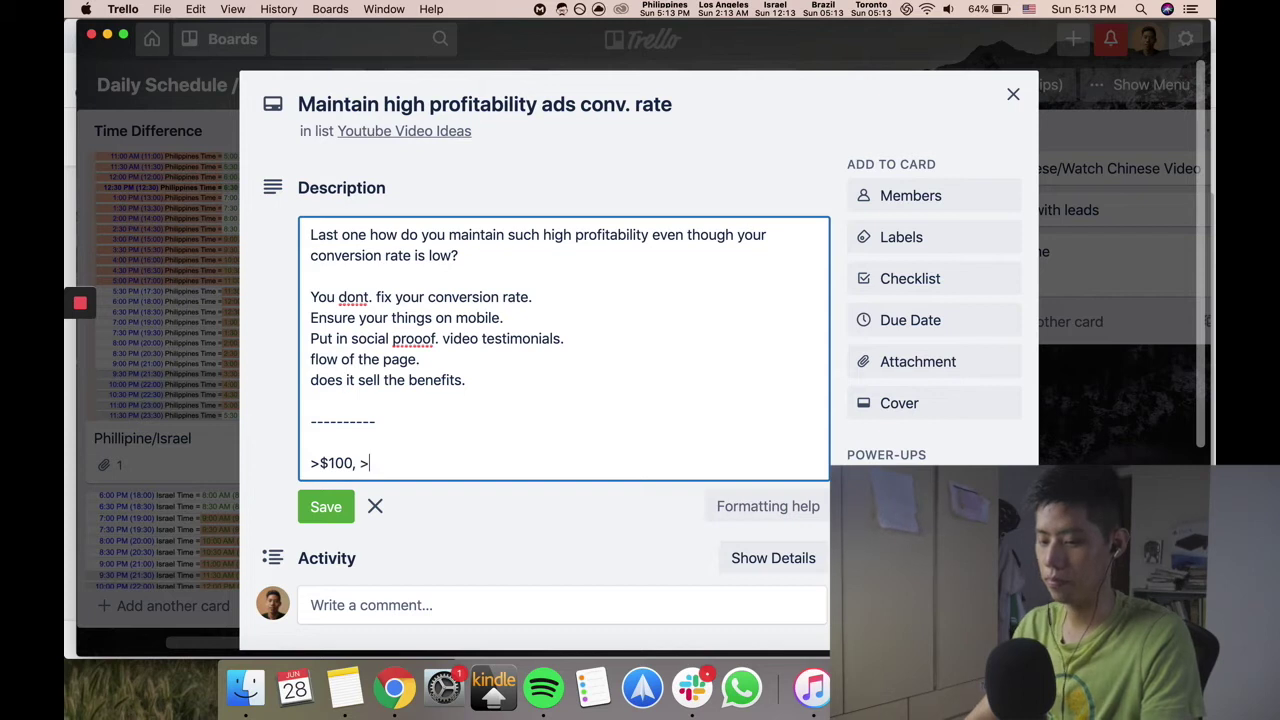
type("7%")
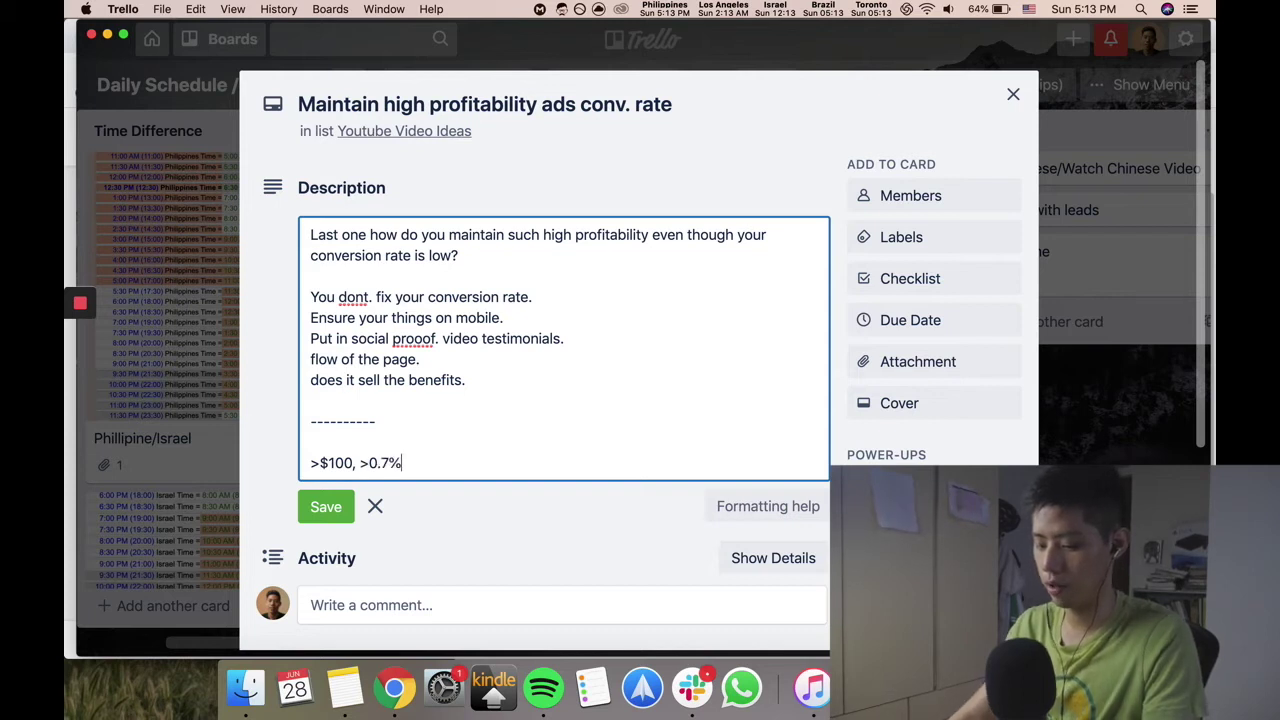
Add the '$50-99, >1.8%' and '$<50, >3%' tier lines, removing the stray percent sign
key("Return")
type("%")
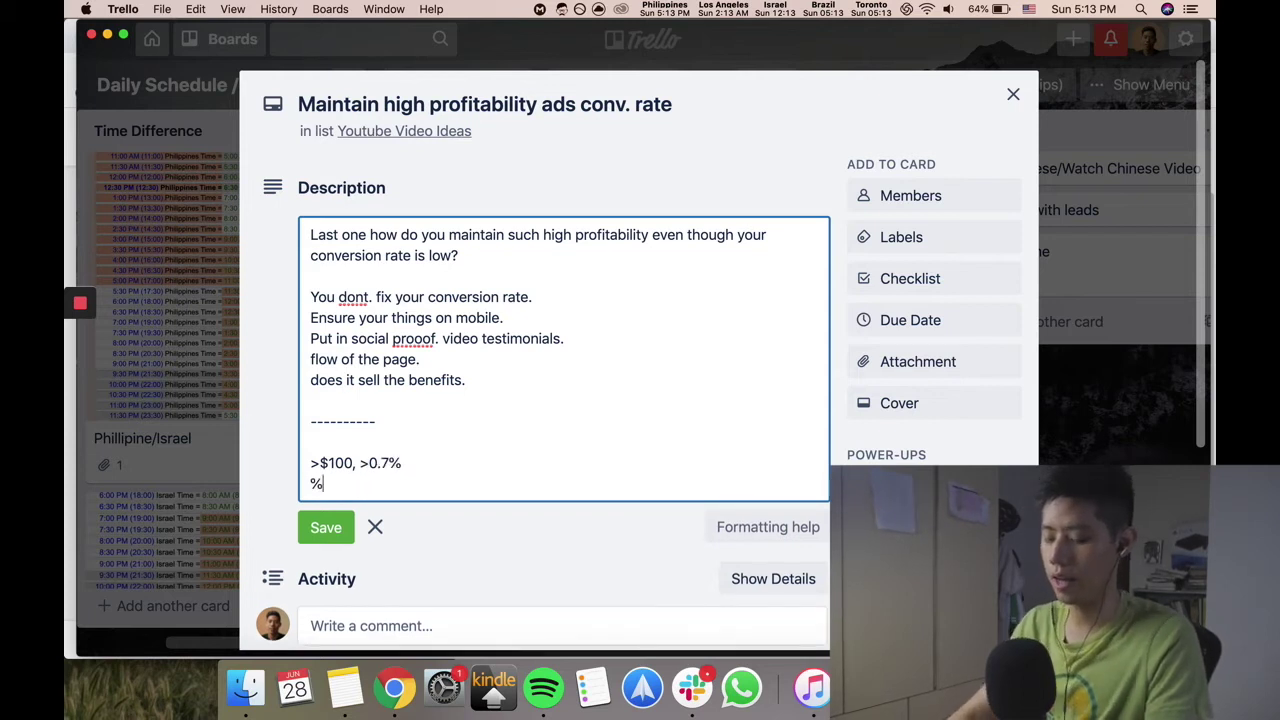
type("50-99")
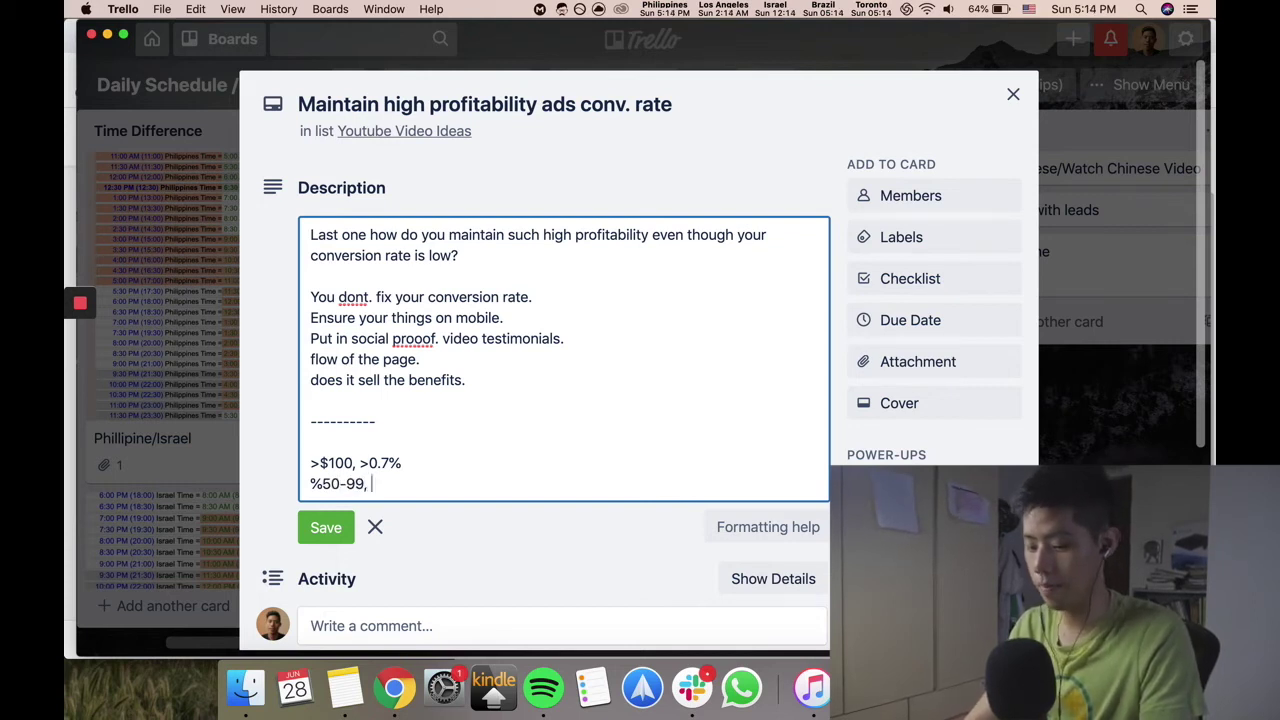
type("1")
key("BackSpace")
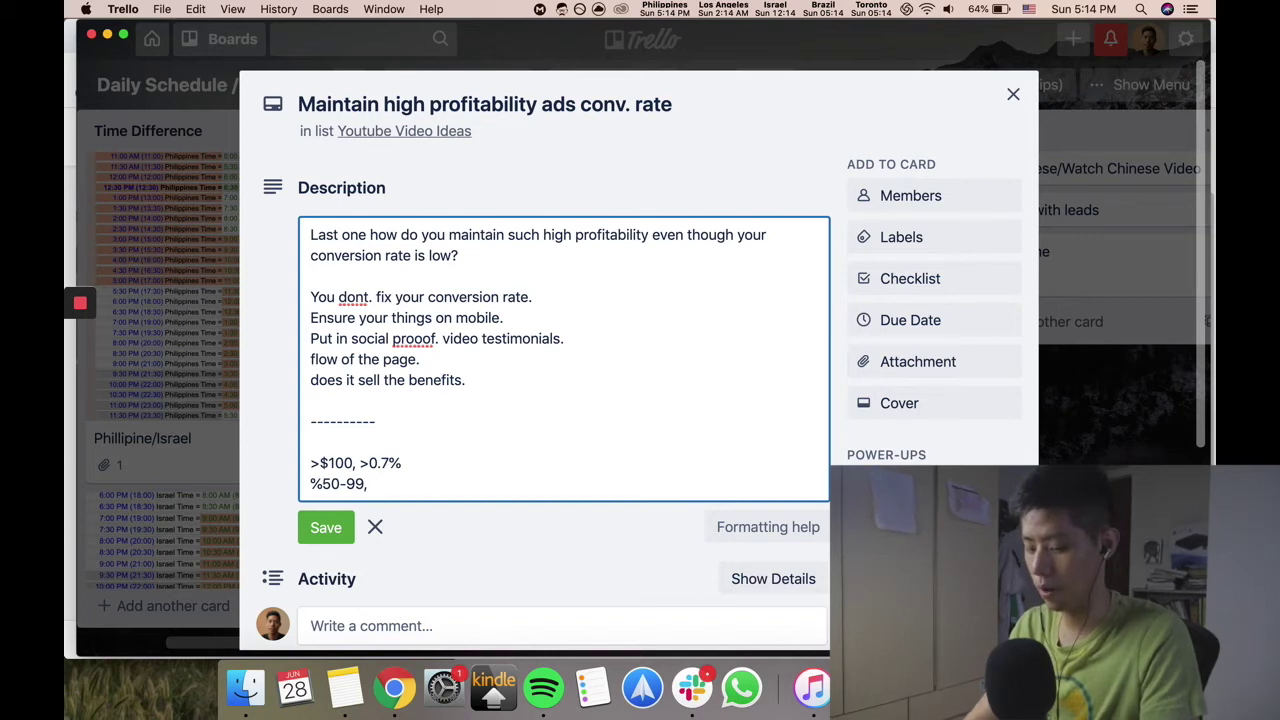
type(">1.8")
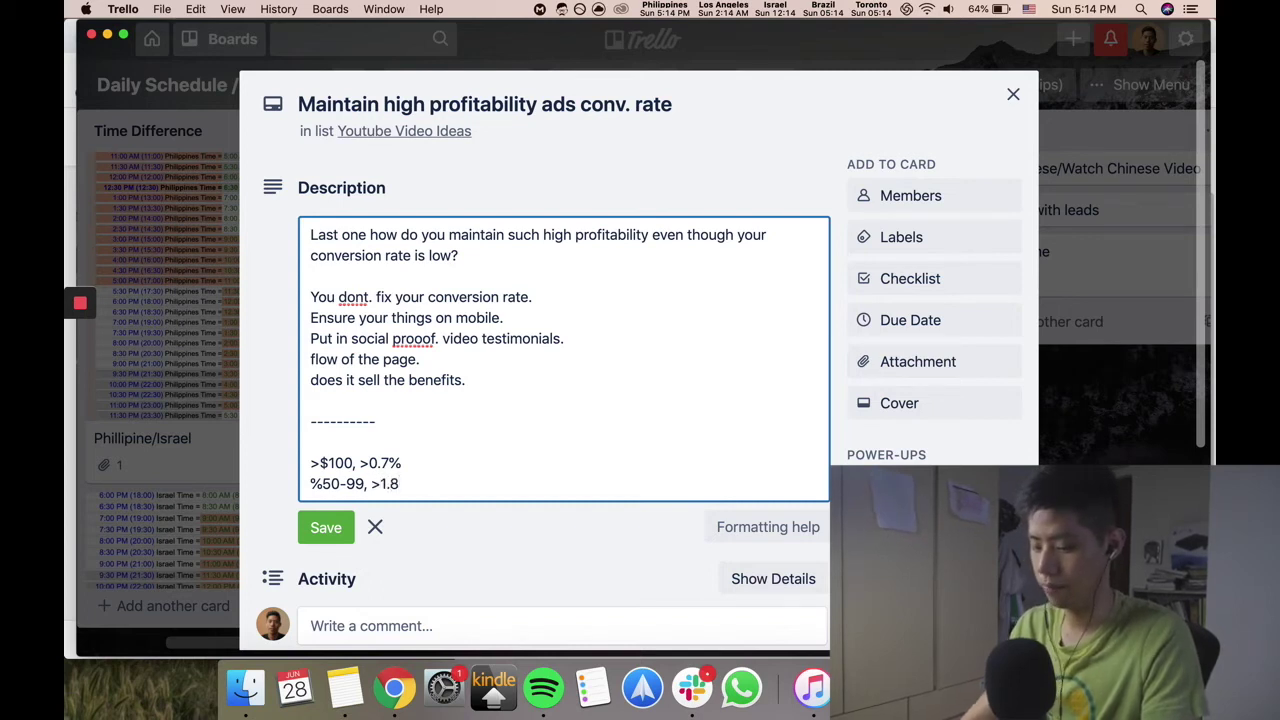
type("%")
key("Return")
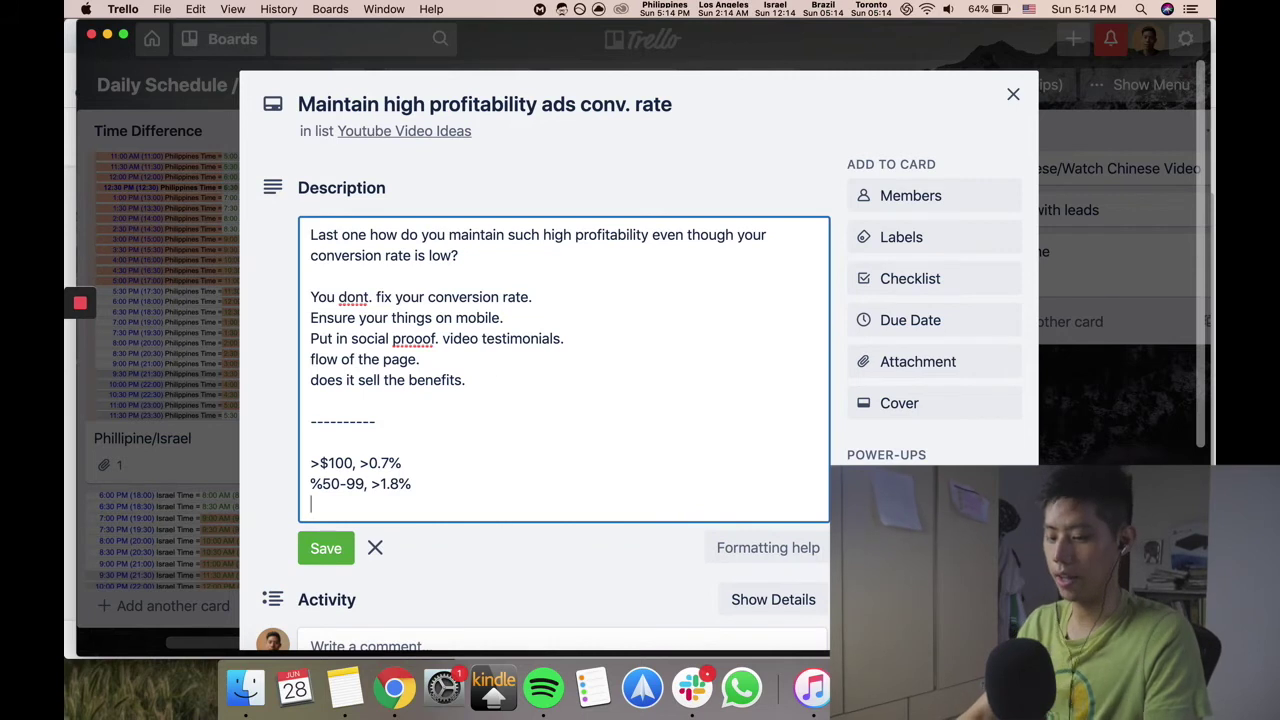
key("Up")
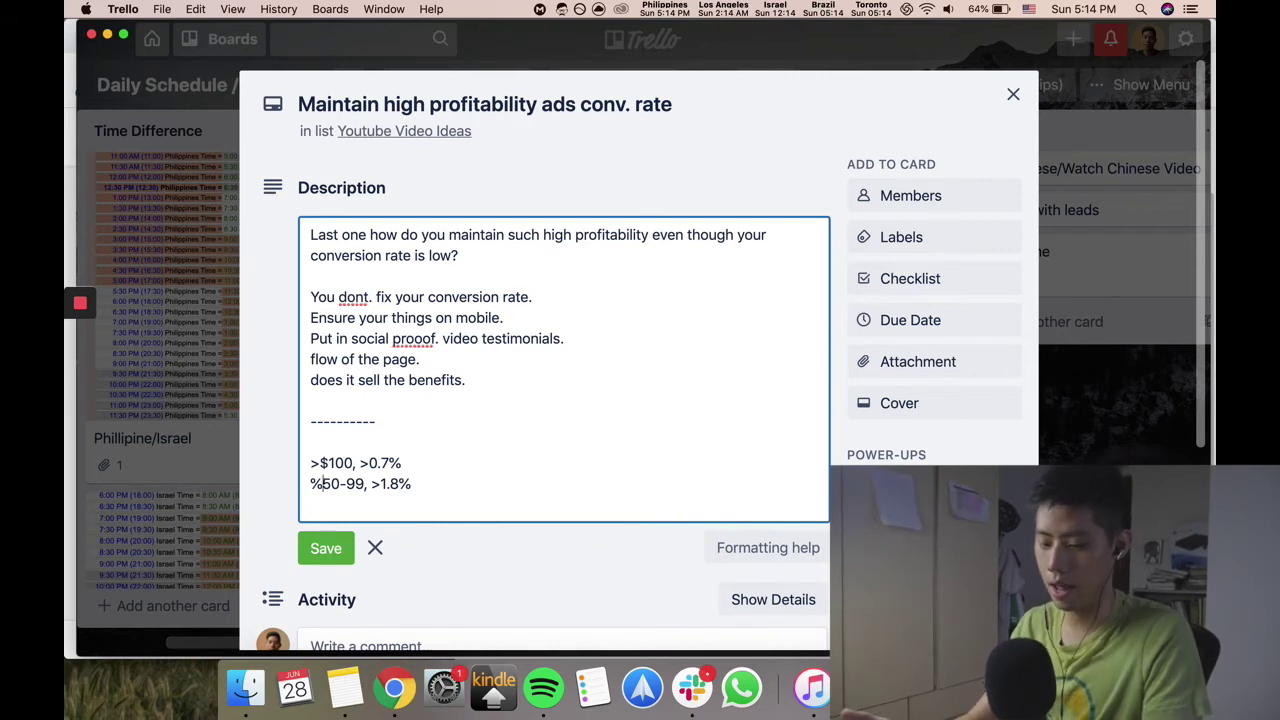
key("Delete")
type("$")
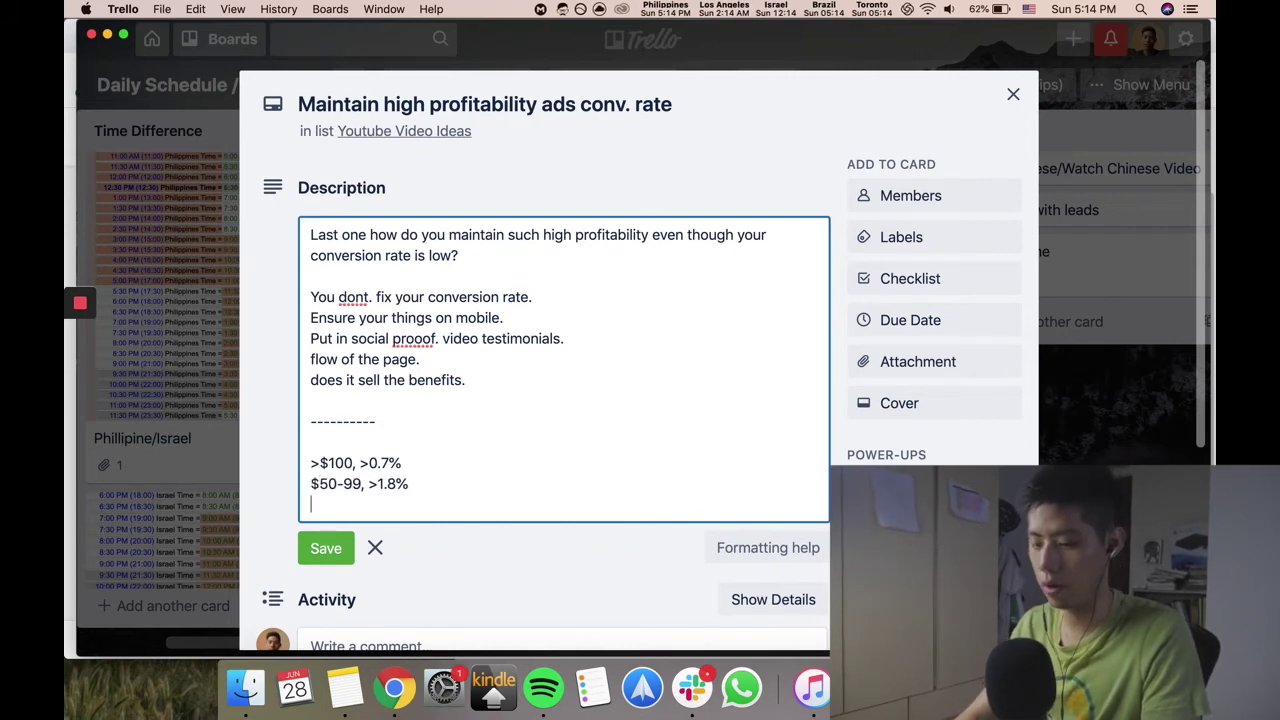
type("$<50,")
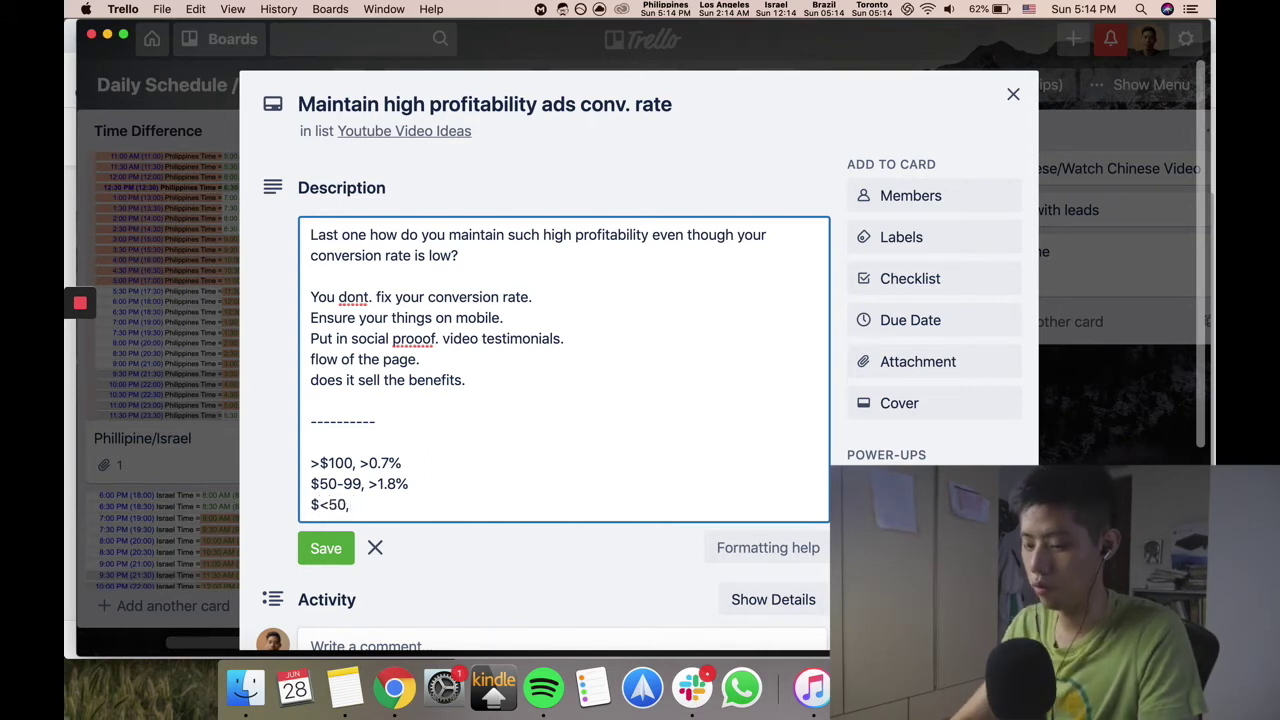
type(" >3%")
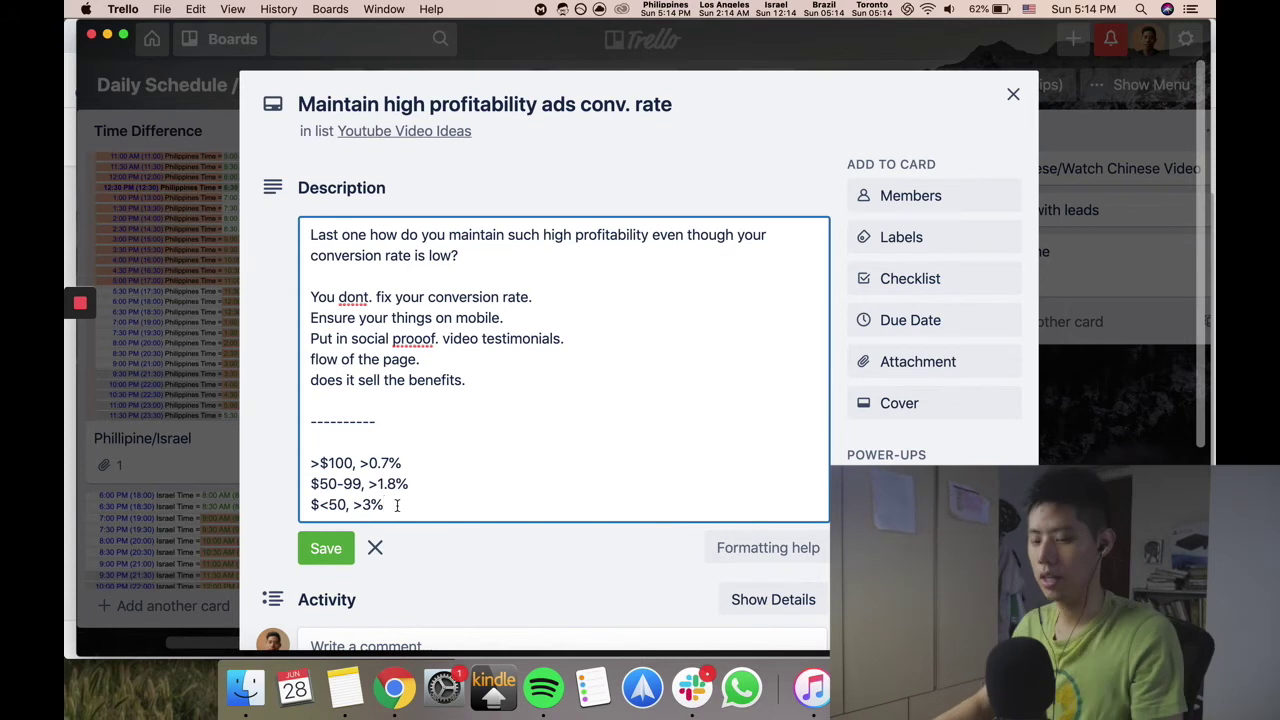
left_click_drag(429, 506, 300, 455)
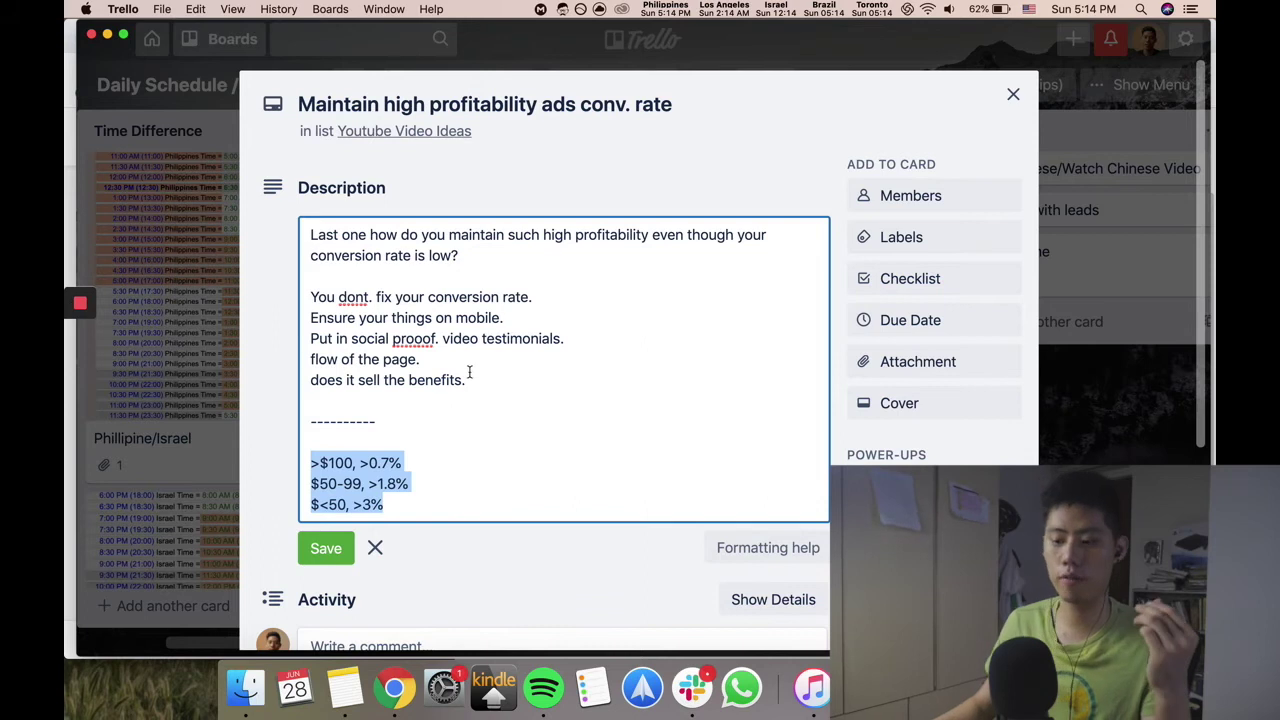
Highlight the mobile, social-proof testimonials and page-flow fix lines, then bring Chrome's Loom page forward
left_click_drag(510, 318, 304, 316)
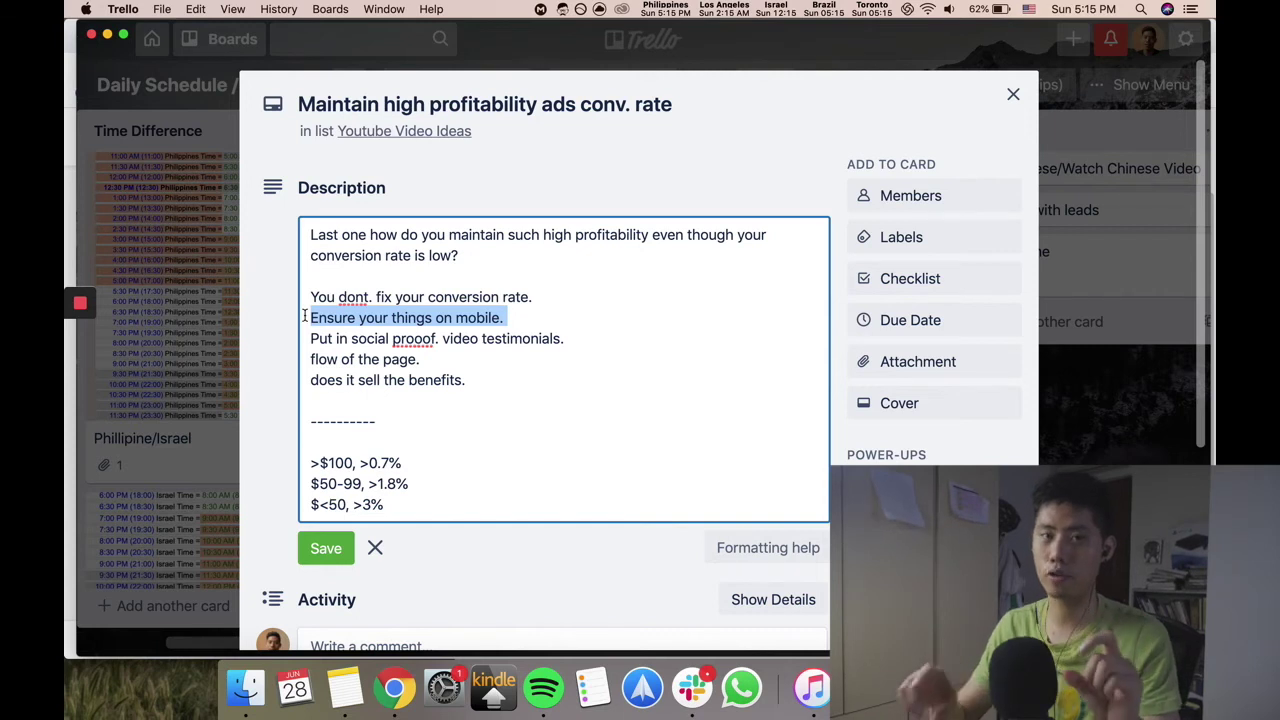
left_click_drag(575, 338, 298, 343)
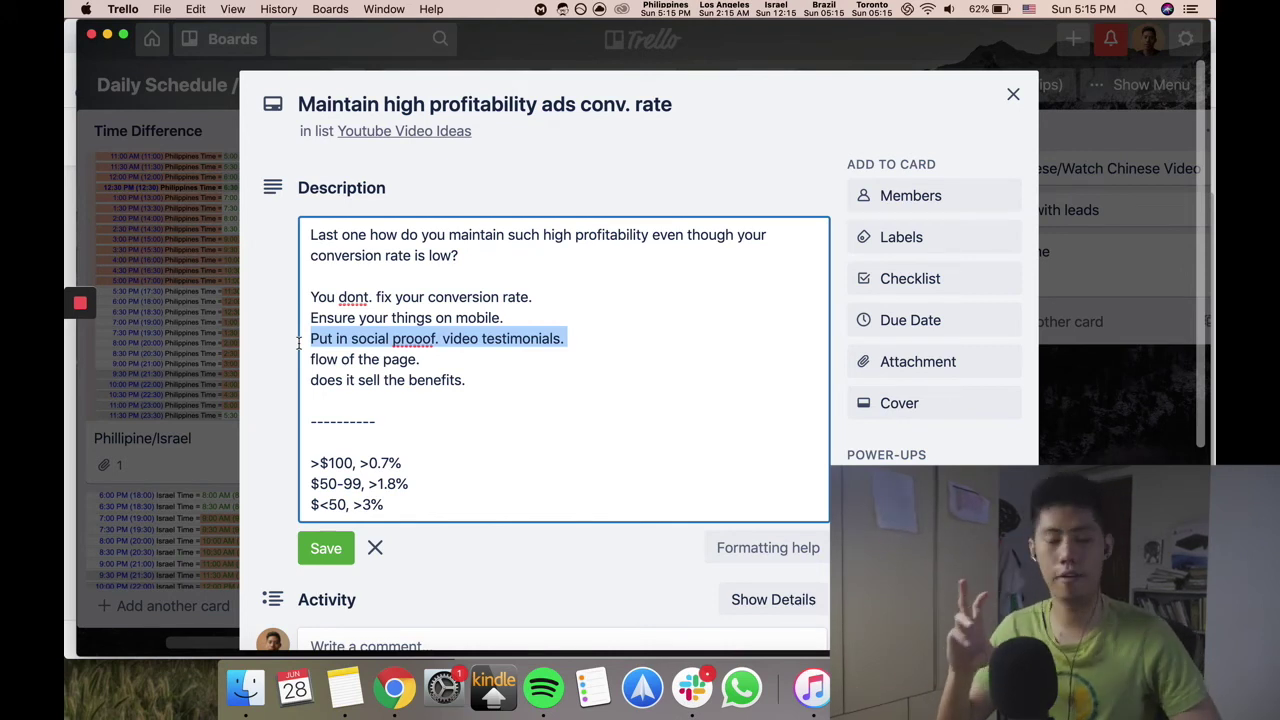
left_click_drag(446, 363, 296, 368)
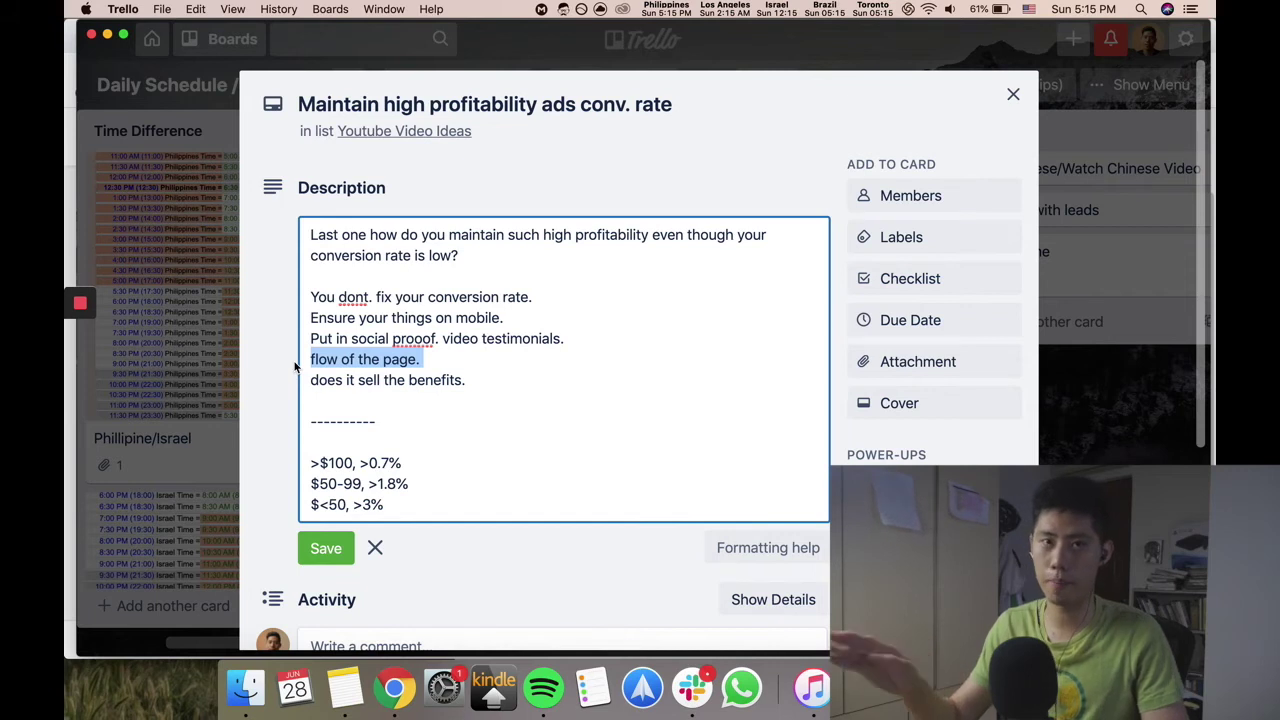
left_click(393, 688)
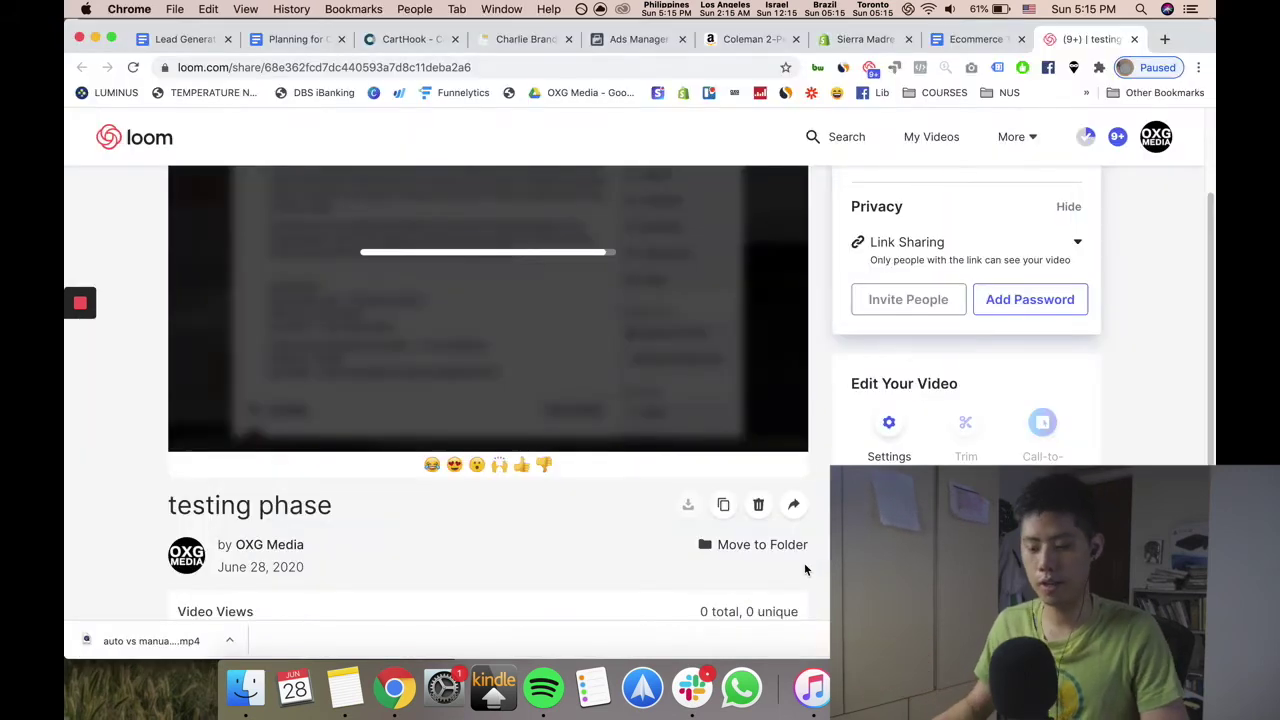
Load hotjar.com in a new Chrome tab, then return to the Trello card
key("ctrl+t")
type("hot")
key("Return")
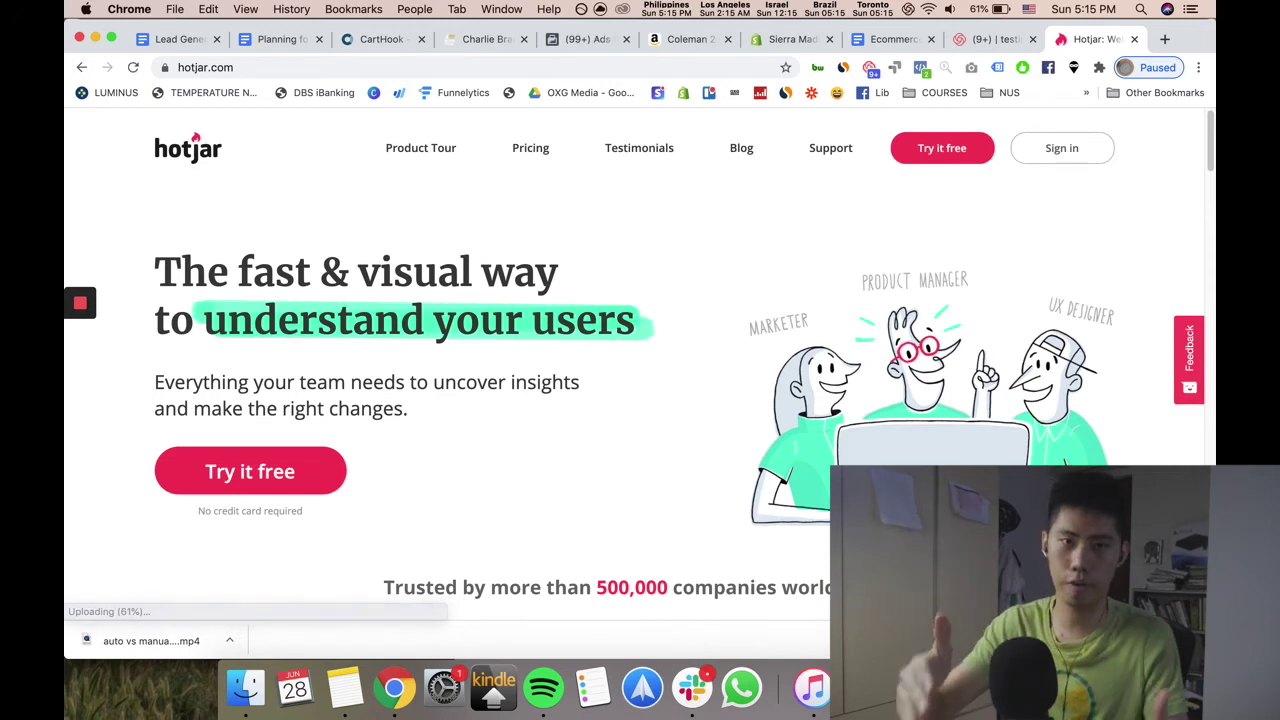
key("super+Tab")
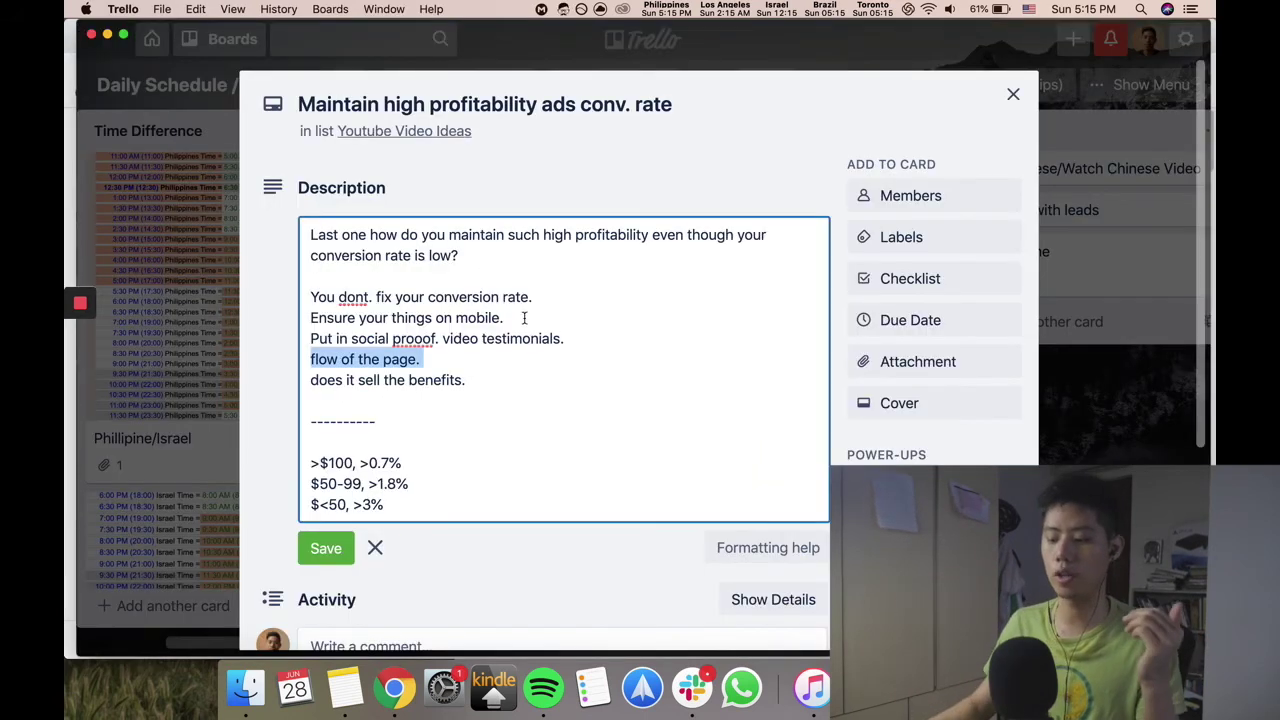
Highlight the 'does it sell the benefits' line and all five fixes, then save the description
left_click(514, 360)
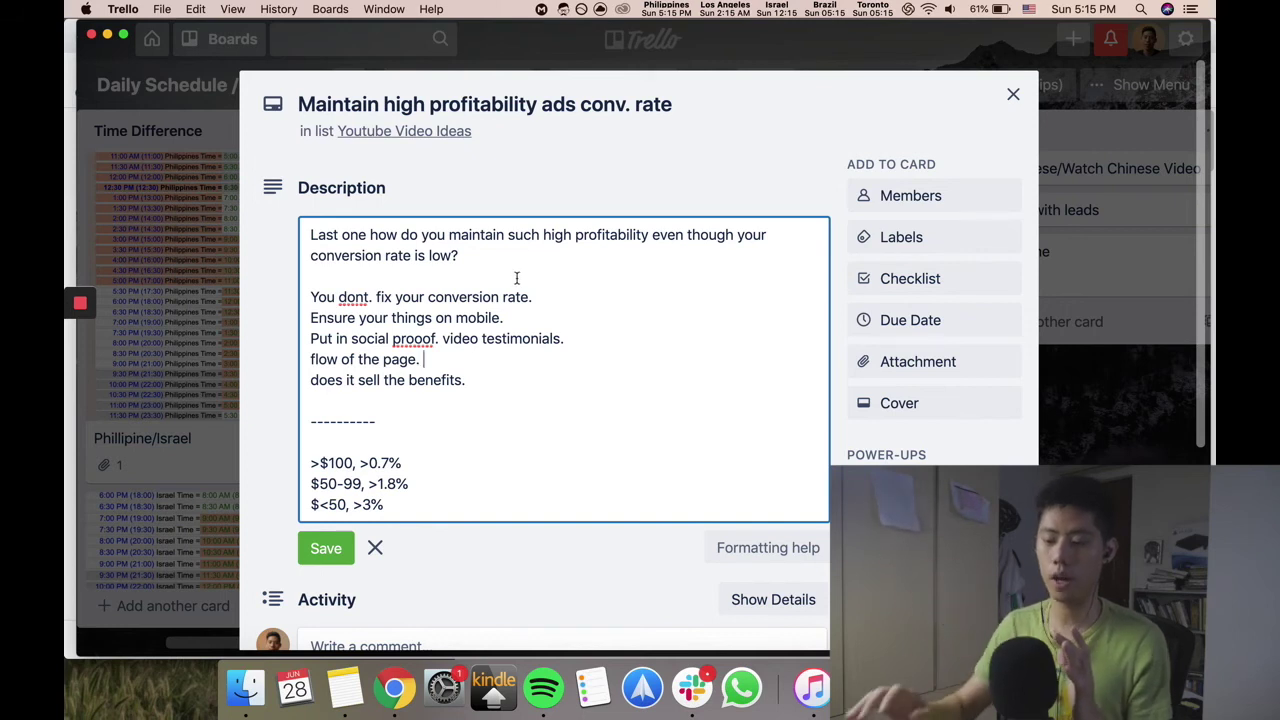
left_click(434, 379)
left_click_drag(486, 379, 296, 388)
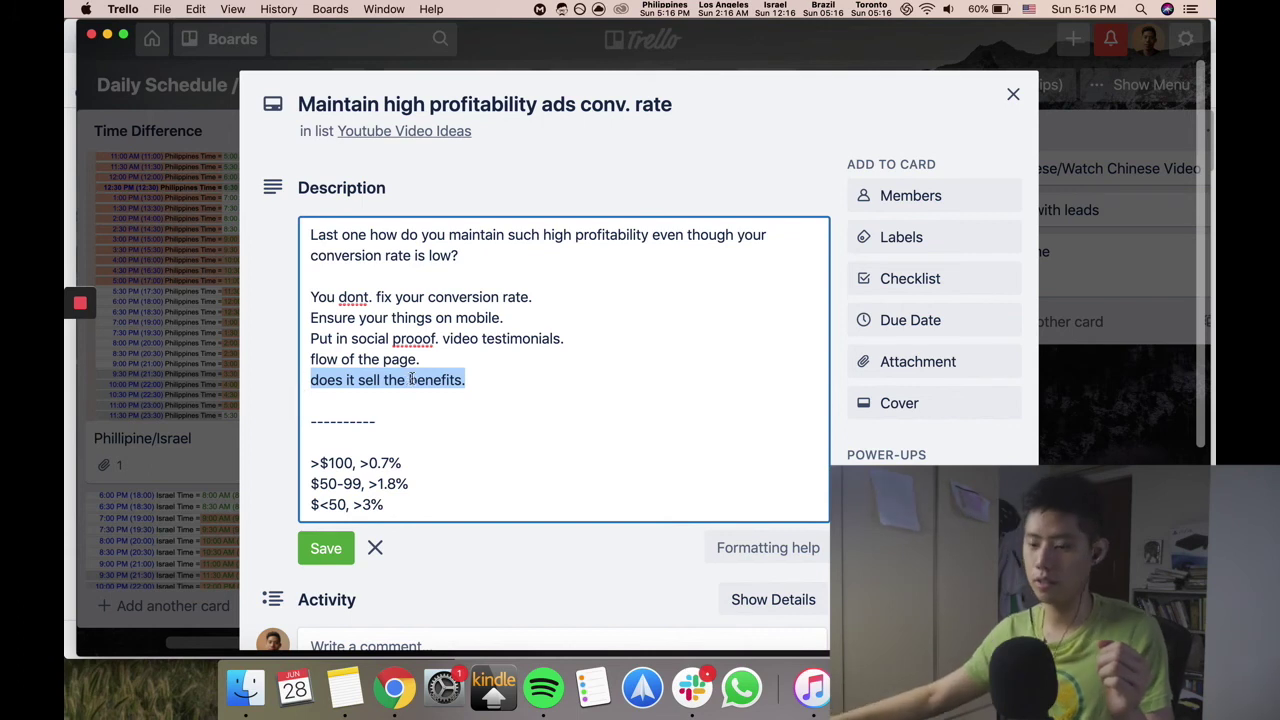
left_click(526, 400)
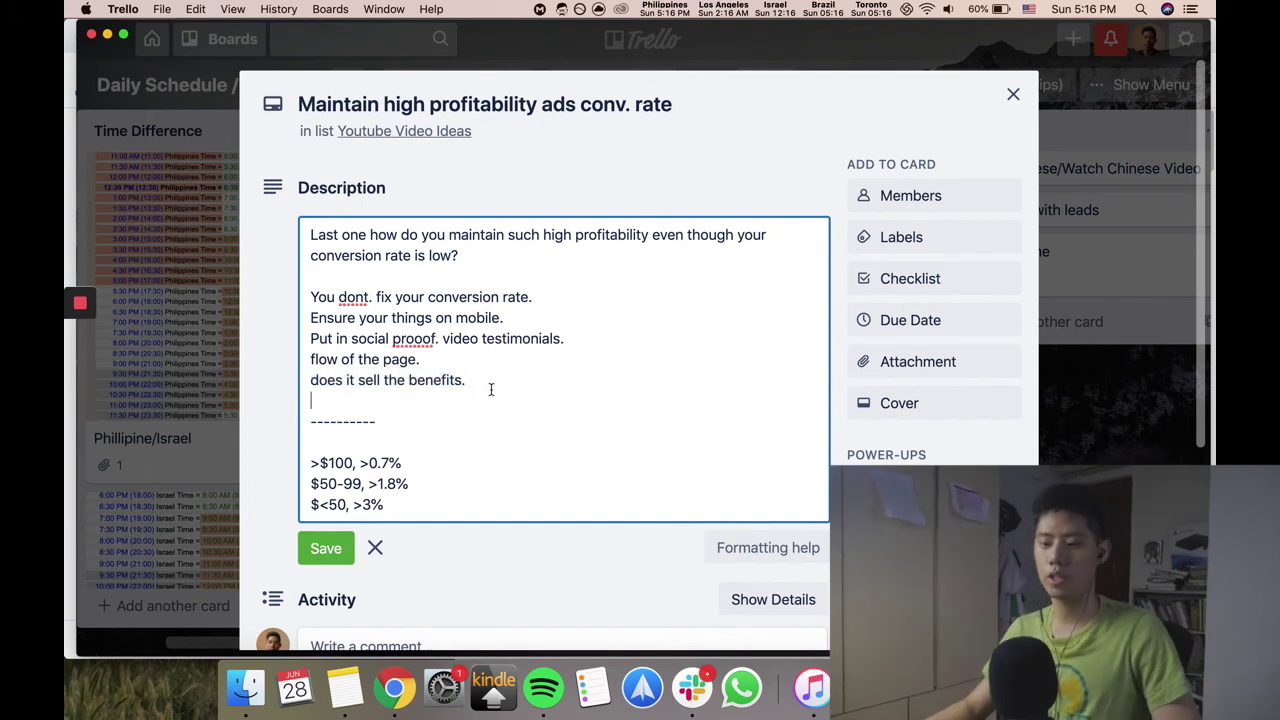
left_click_drag(491, 389, 306, 296)
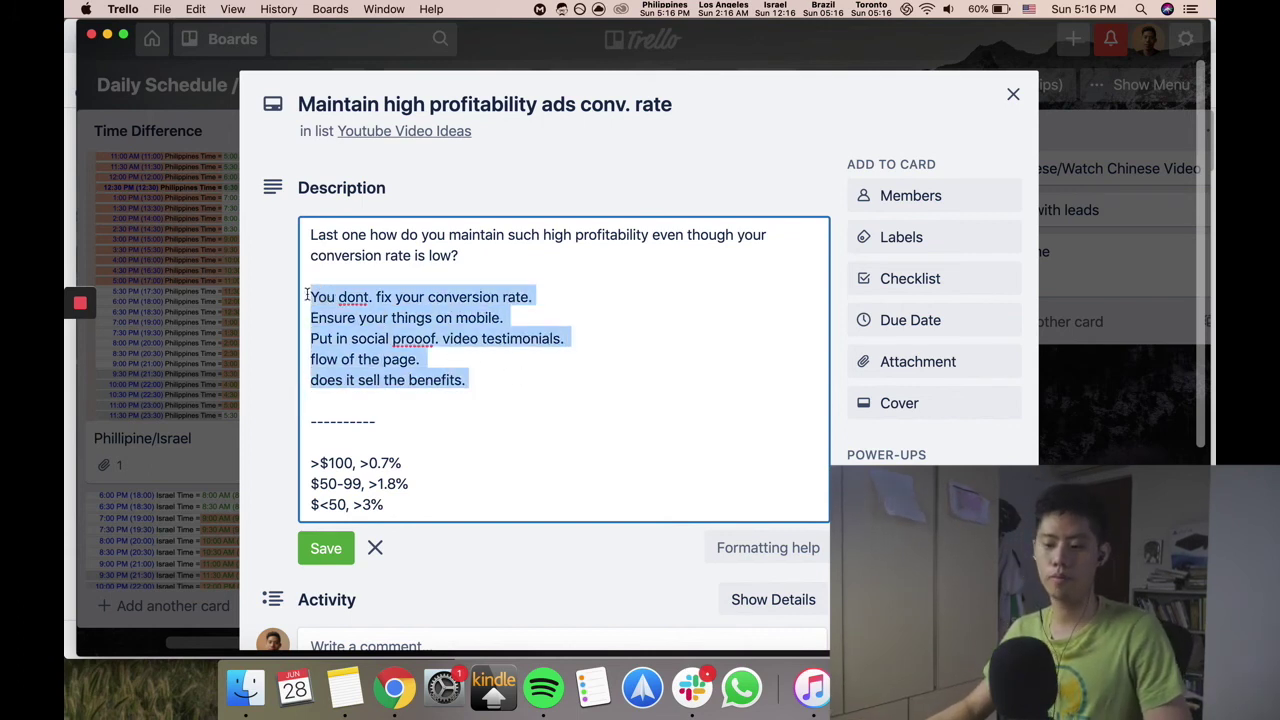
left_click(340, 545)
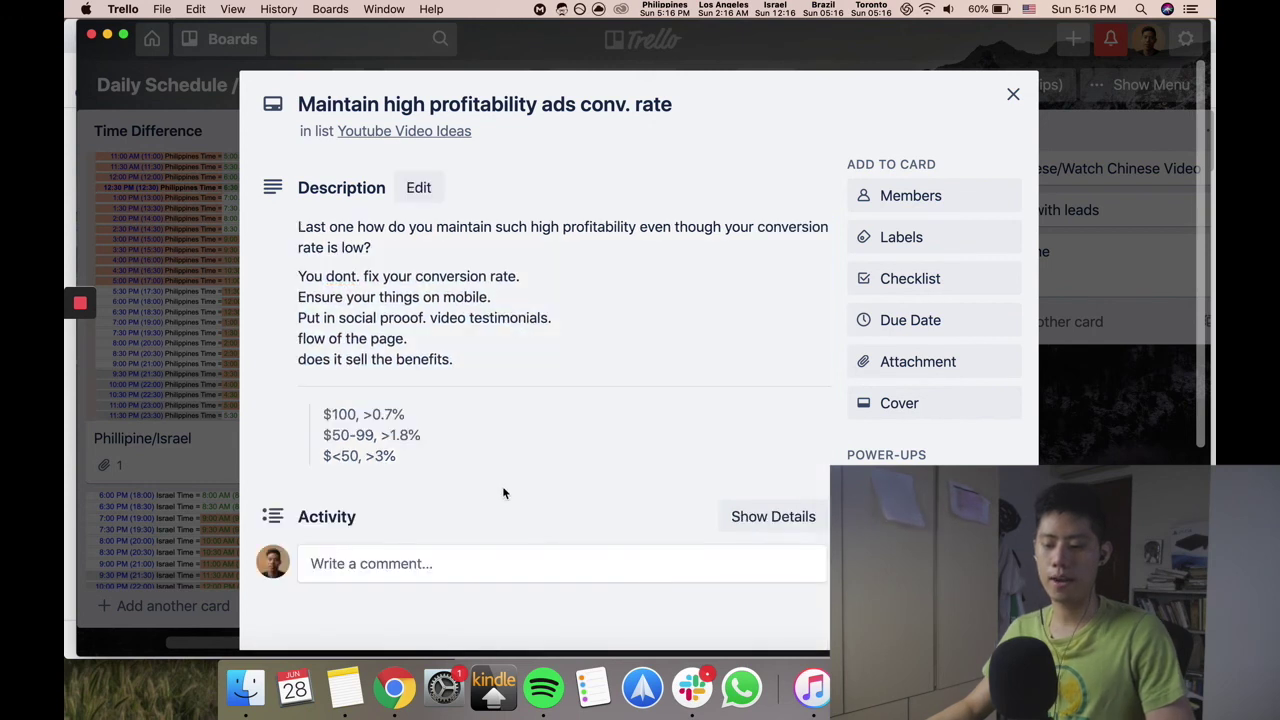
left_click(451, 506)
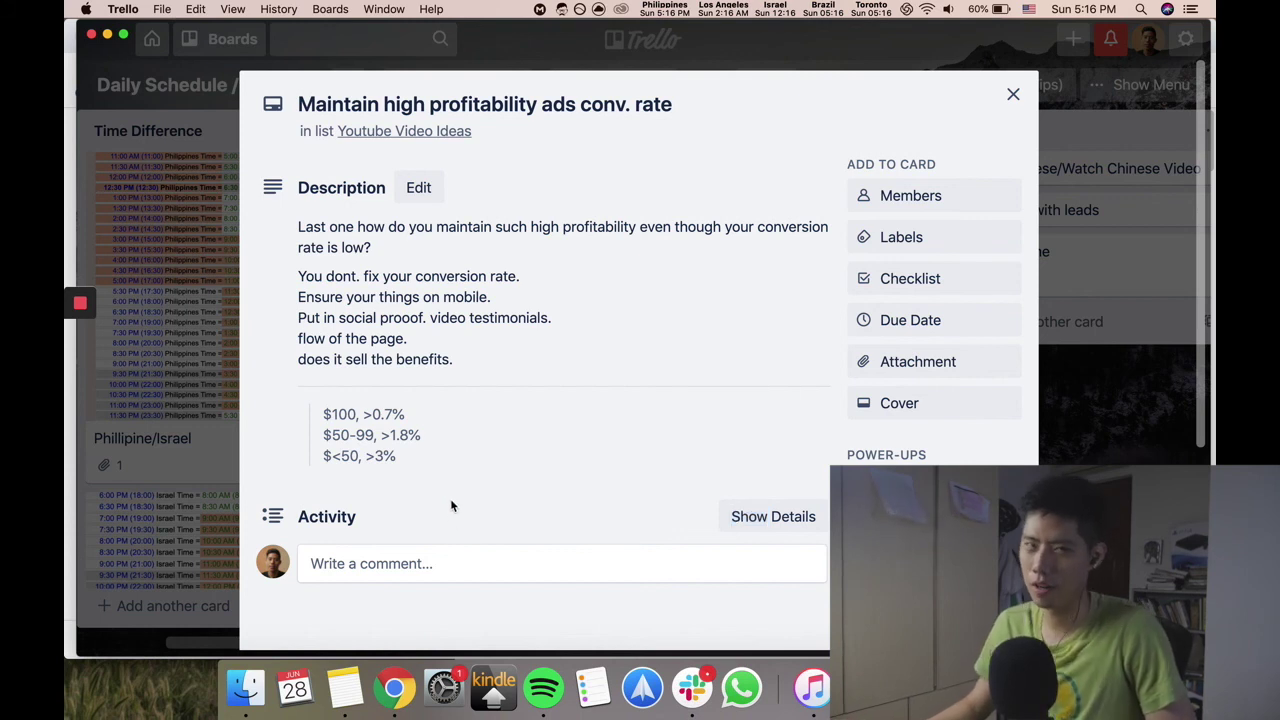